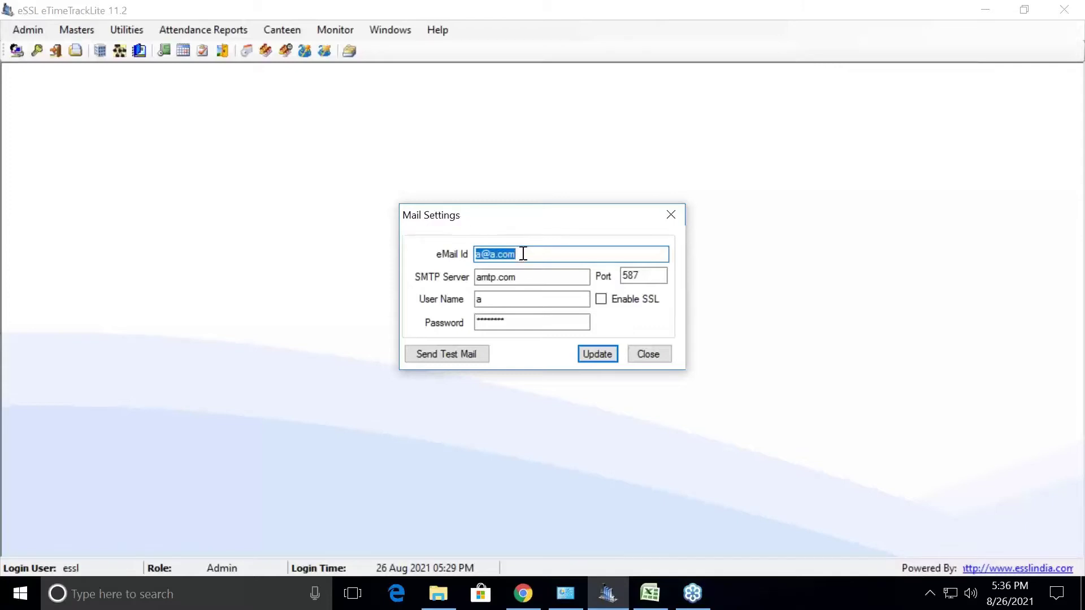
Replace the sender e-mail with the company admin address and set the SMTP server to smtp.gmail.com
key(BackSpace)
click(533, 276)
key(BackSpace)
key(BackSpace)
key(BackSpace)
key(BackSpace)
key(BackSpace)
key(BackSpace)
key(BackSpace)
key(BackSpace)
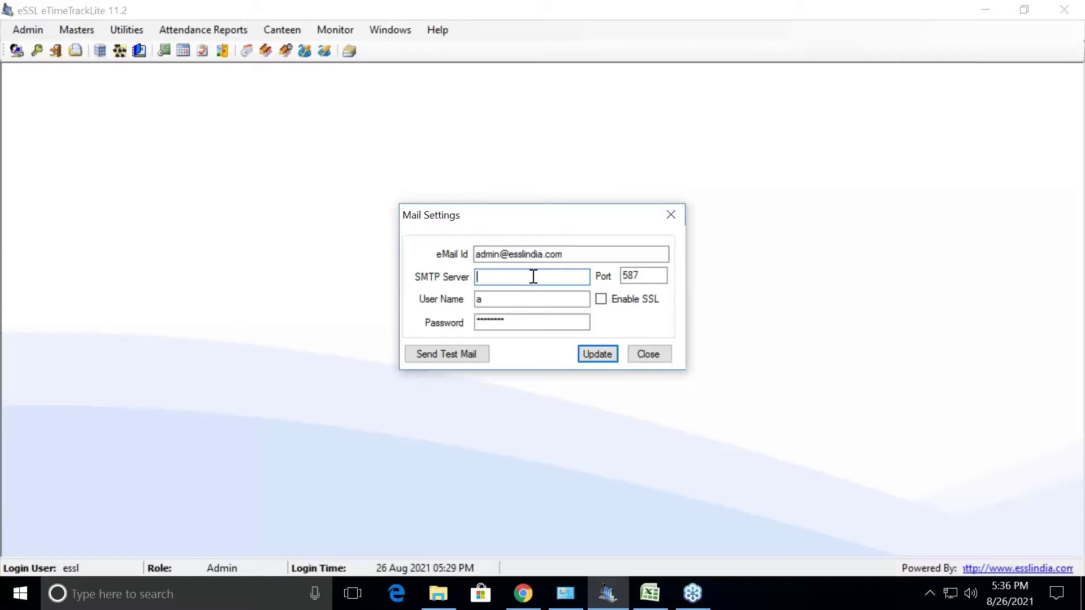
text(smtp.gmail.com)
Copy the sender address into User Name and start retyping the account password
click(507, 298)
key(BackSpace)
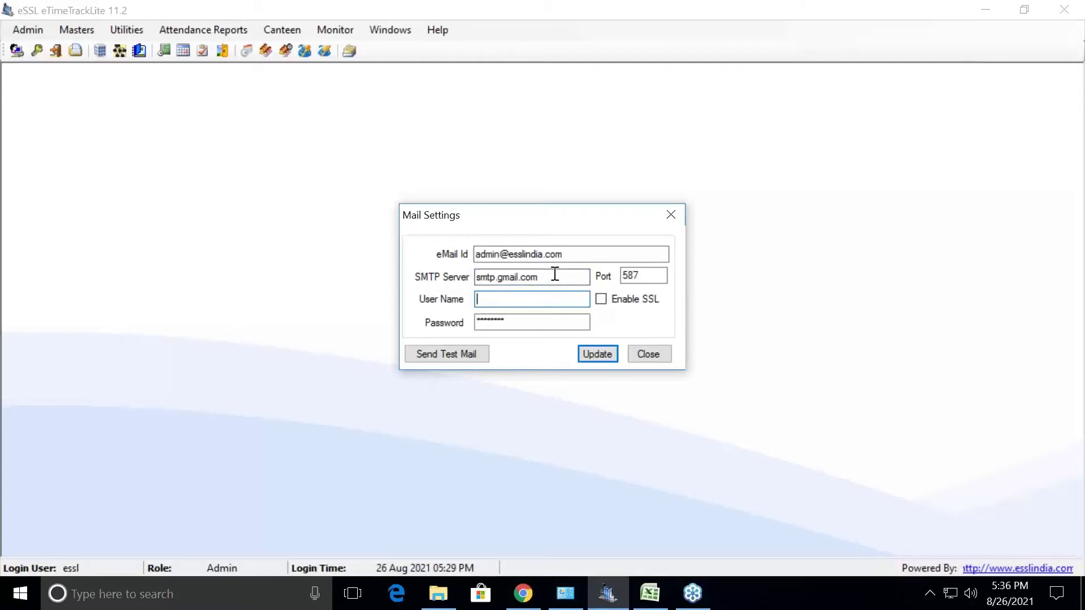
drag(568, 254, 463, 254)
key(ctrl+c)
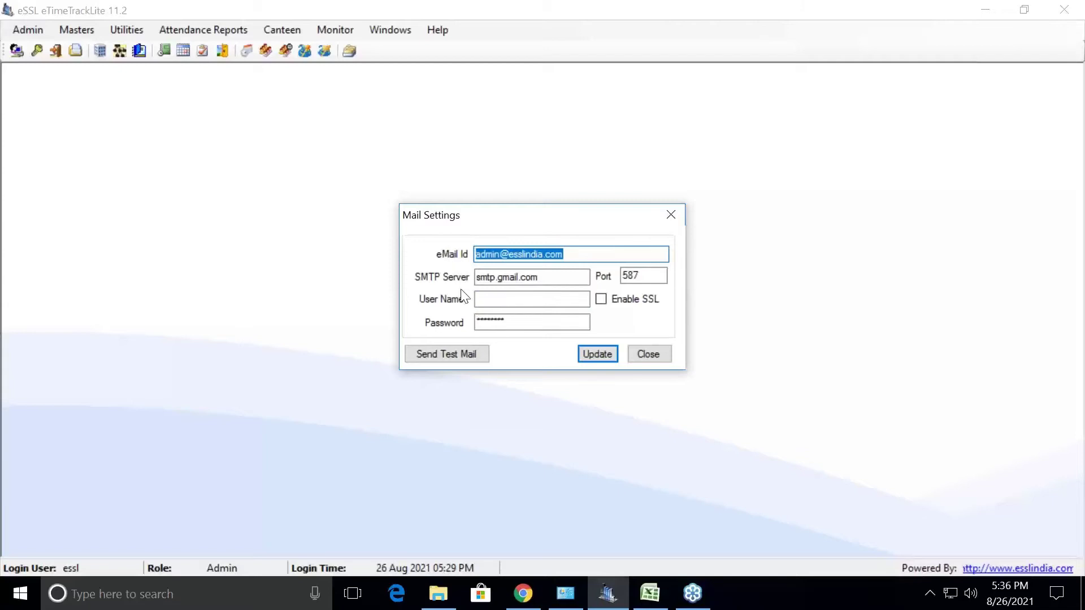
click(489, 300)
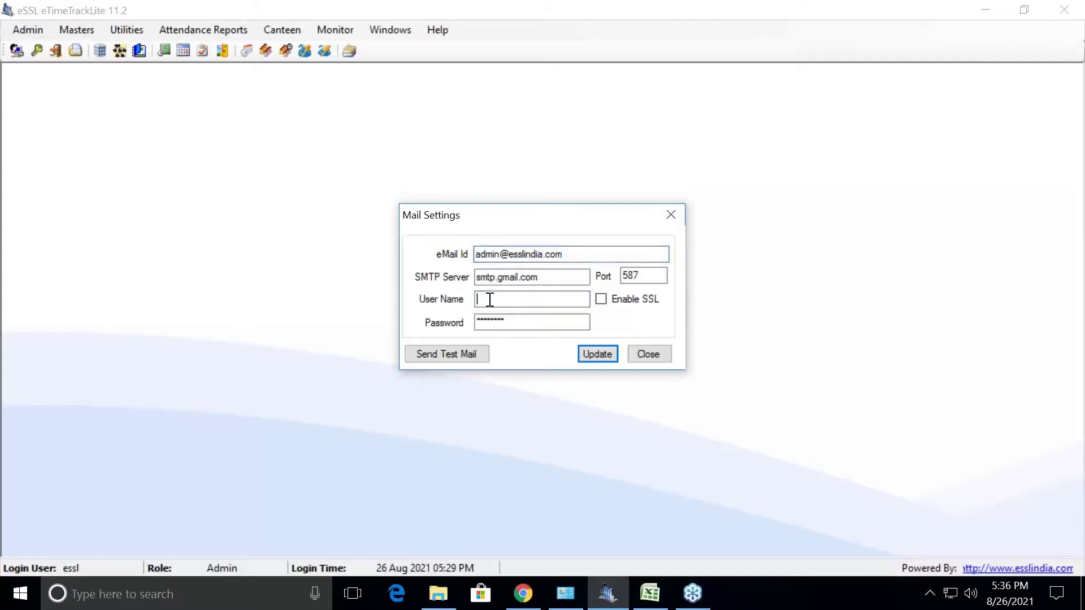
key(ctrl+v)
drag(511, 321, 465, 324)
text(*******)
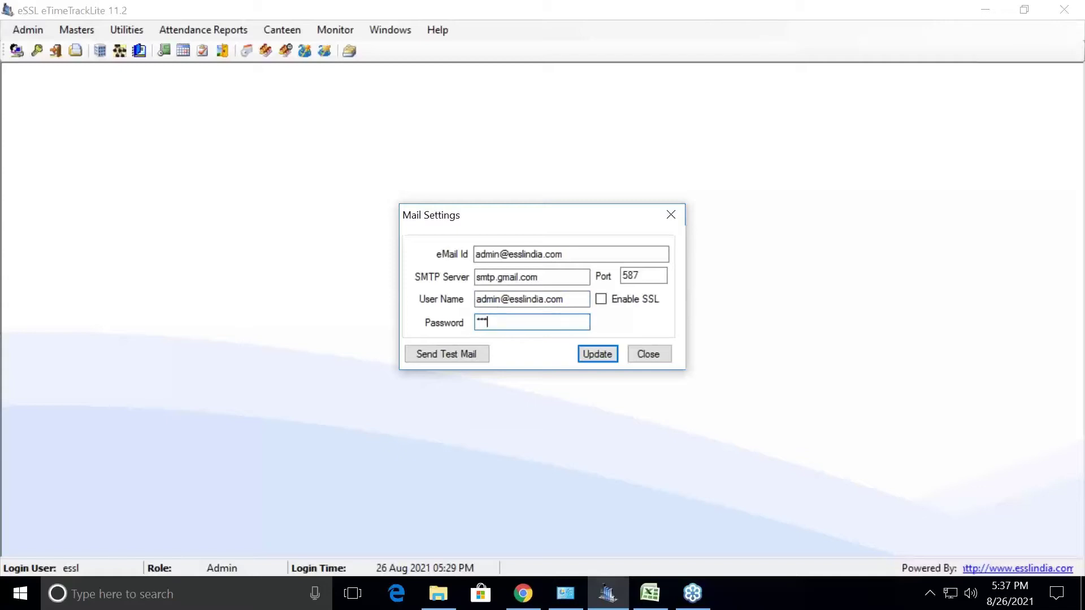
text(**)
Enable SSL with port 587, then update, confirm and close the Mail Settings
click(602, 300)
double_click(639, 277)
click(643, 278)
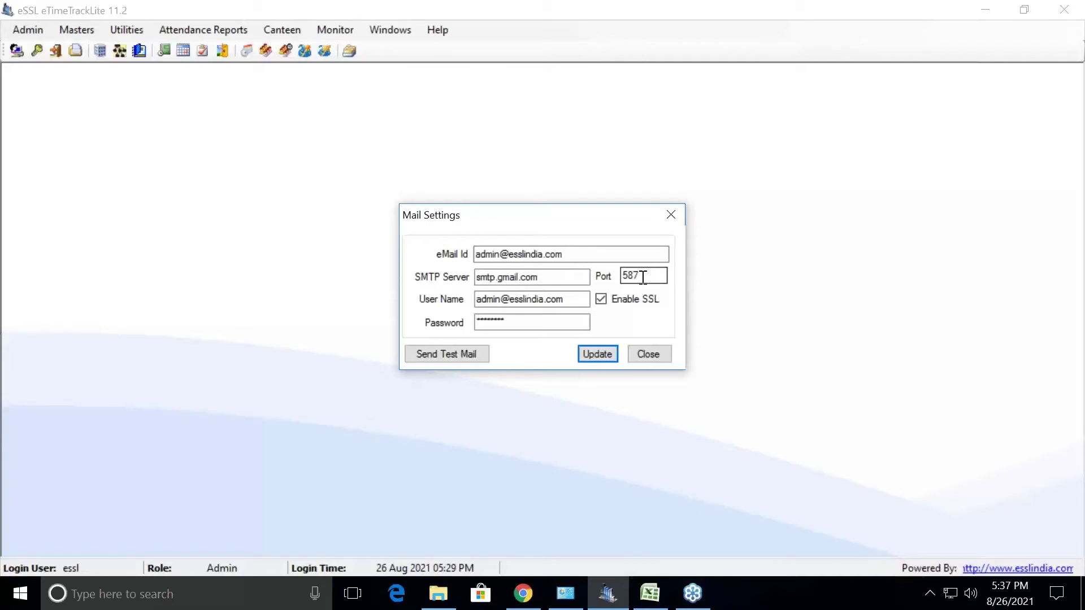
click(603, 353)
click(624, 351)
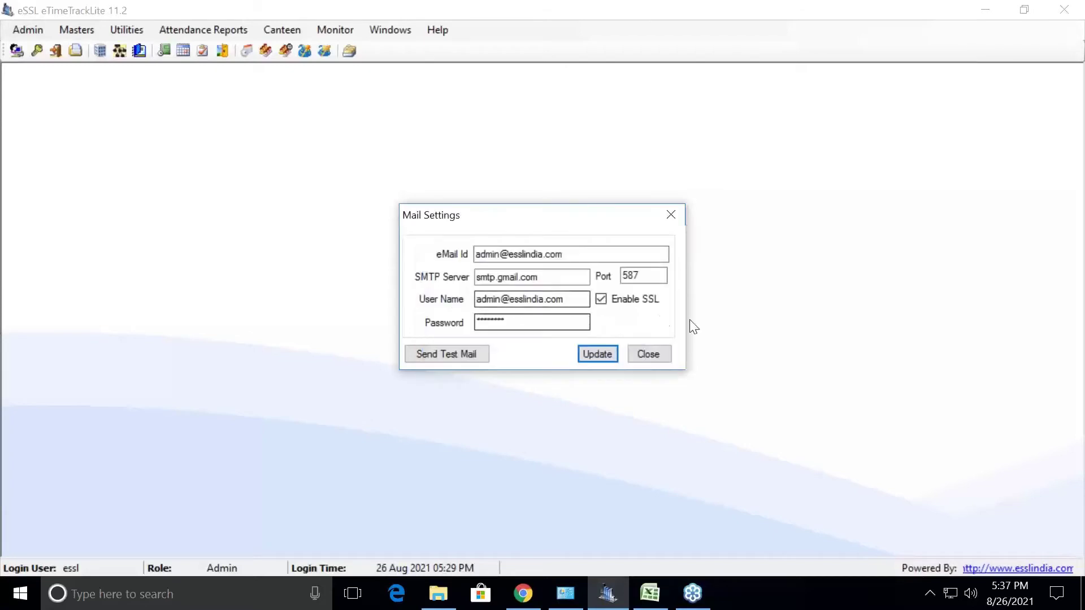
click(645, 354)
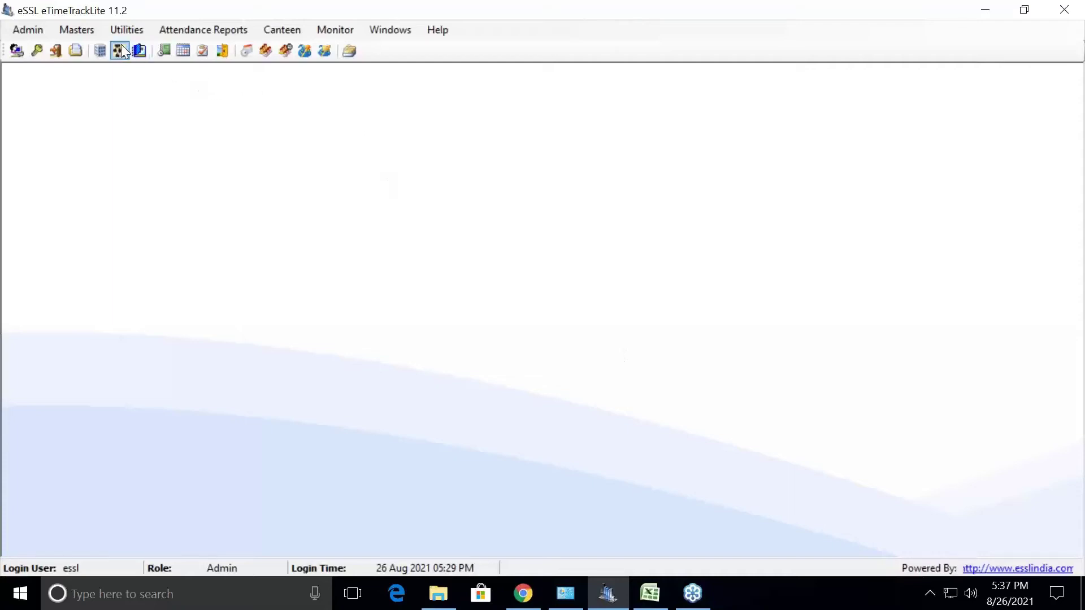
Choose Generate Memo from the Attendance Reports menu
click(204, 26)
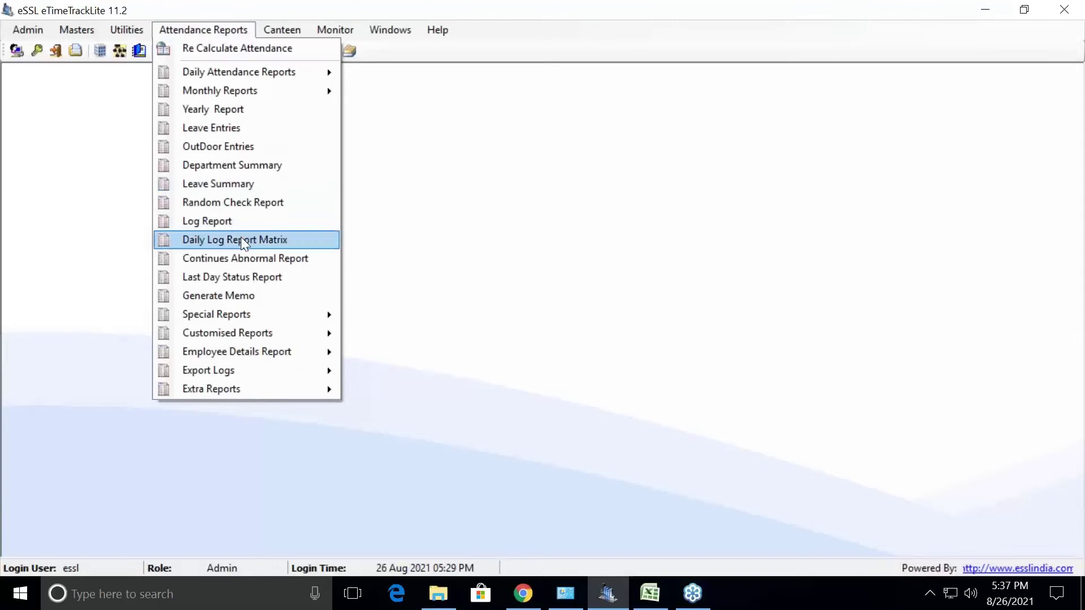
click(241, 295)
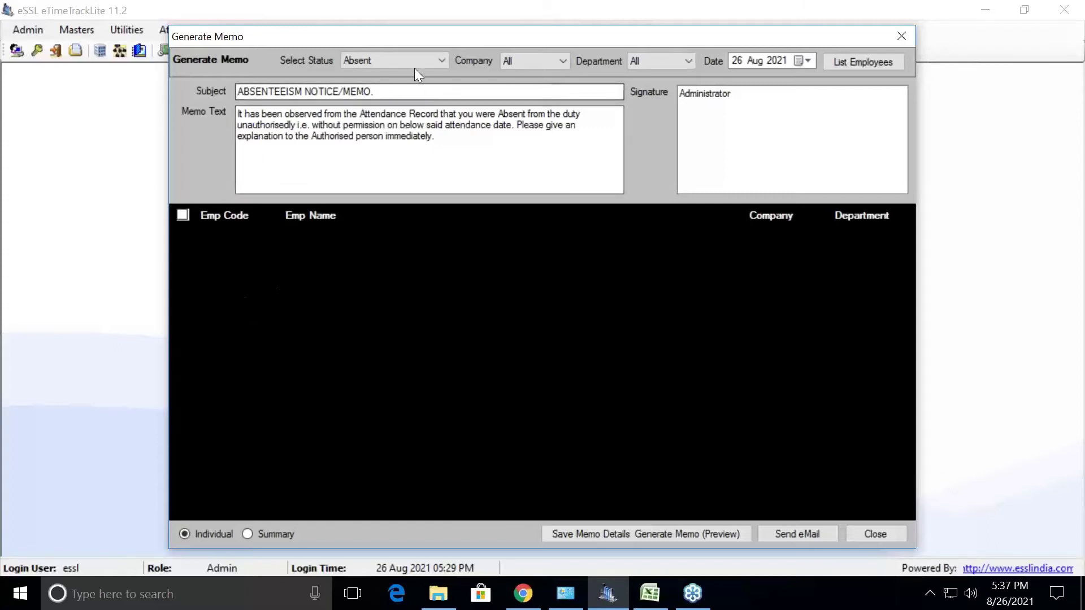
With status Absent, list employees for 26 Aug 2021, find none, and close Generate Memo
click(427, 62)
click(428, 62)
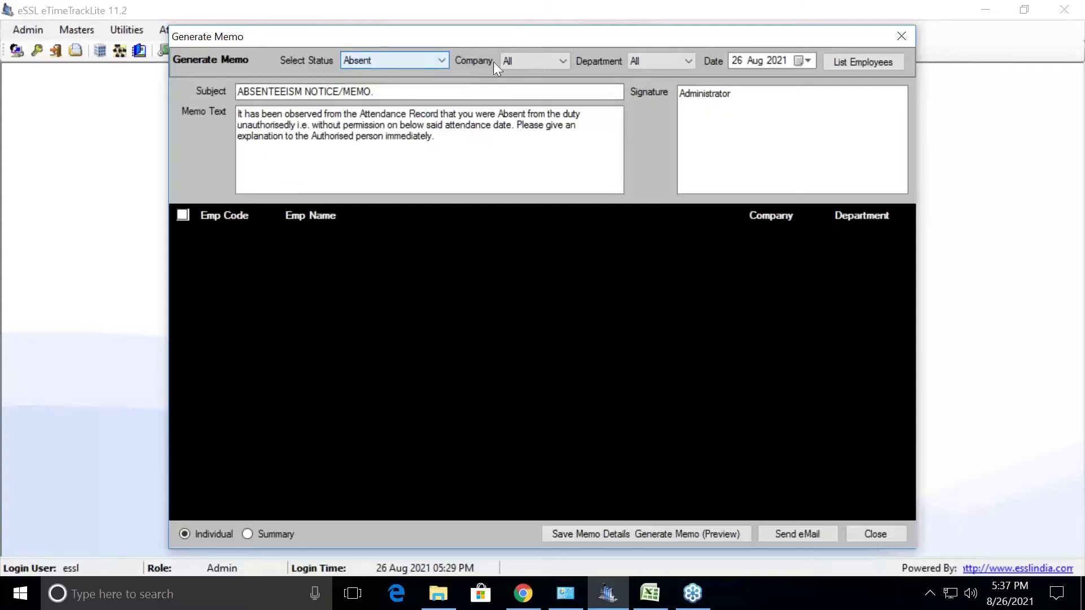
click(856, 62)
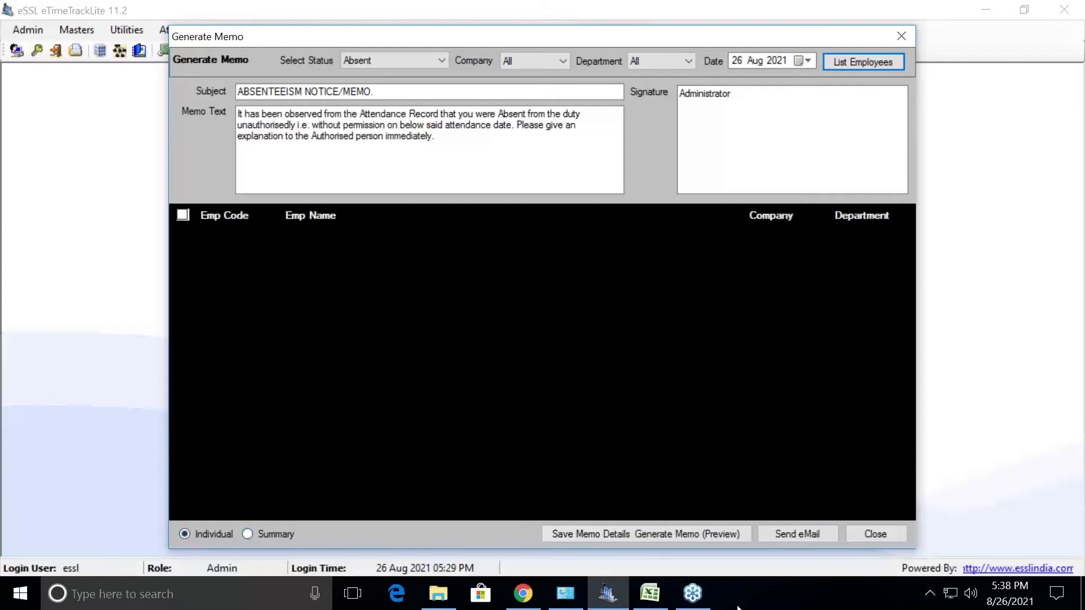
click(870, 535)
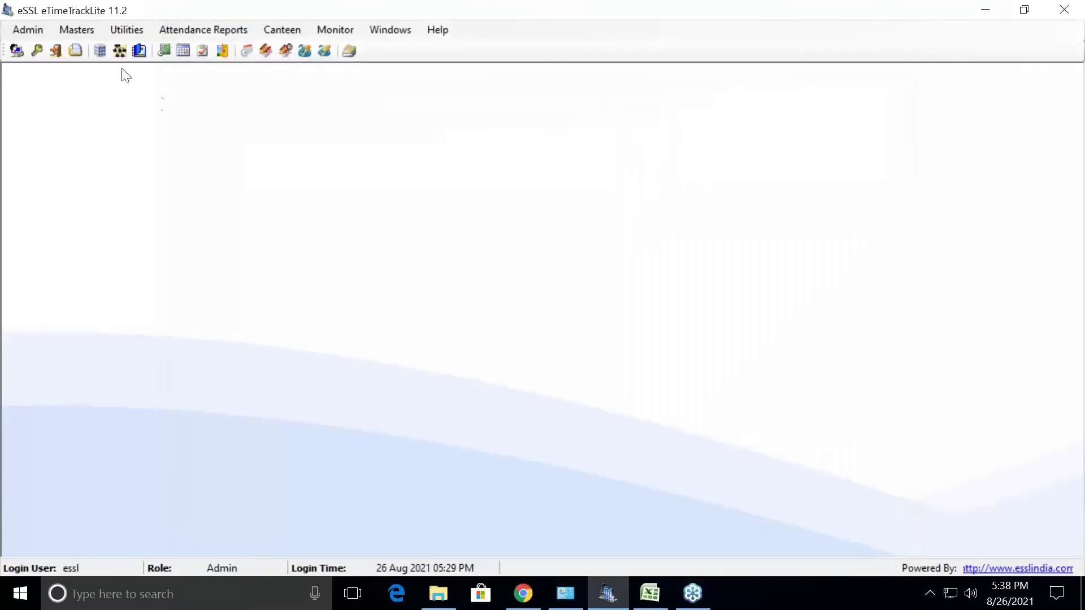
click(84, 31)
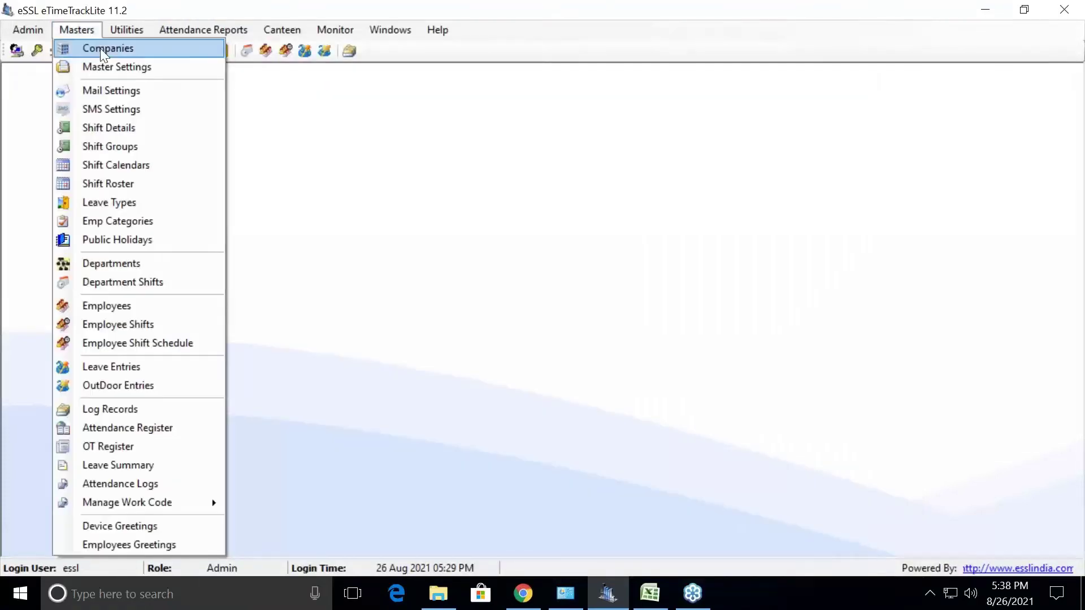
Open SMS Settings from the Masters menu and check the punch-interval hour choices
click(115, 110)
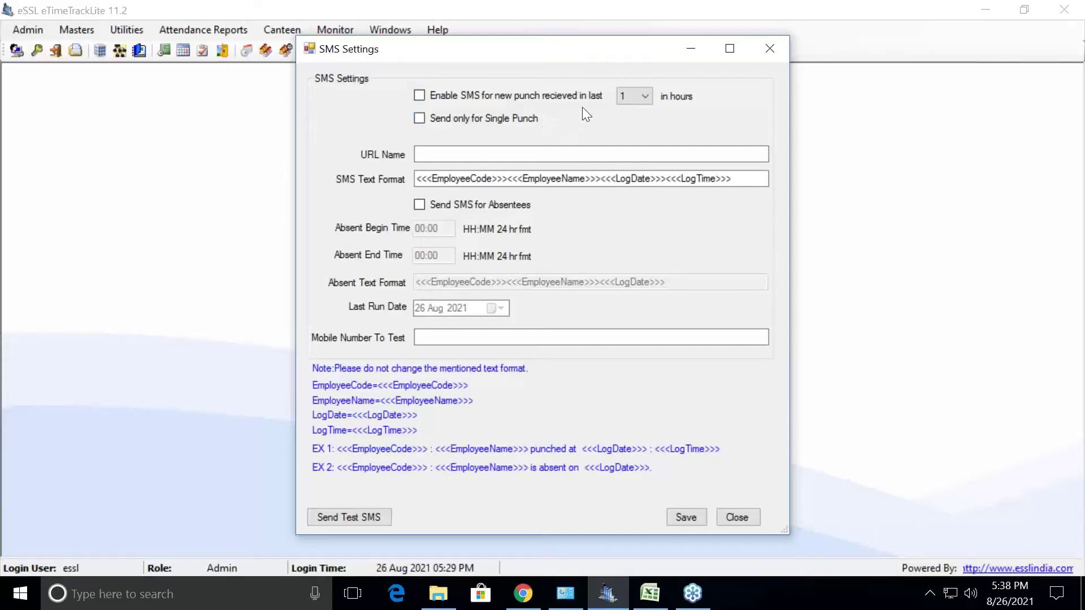
click(645, 98)
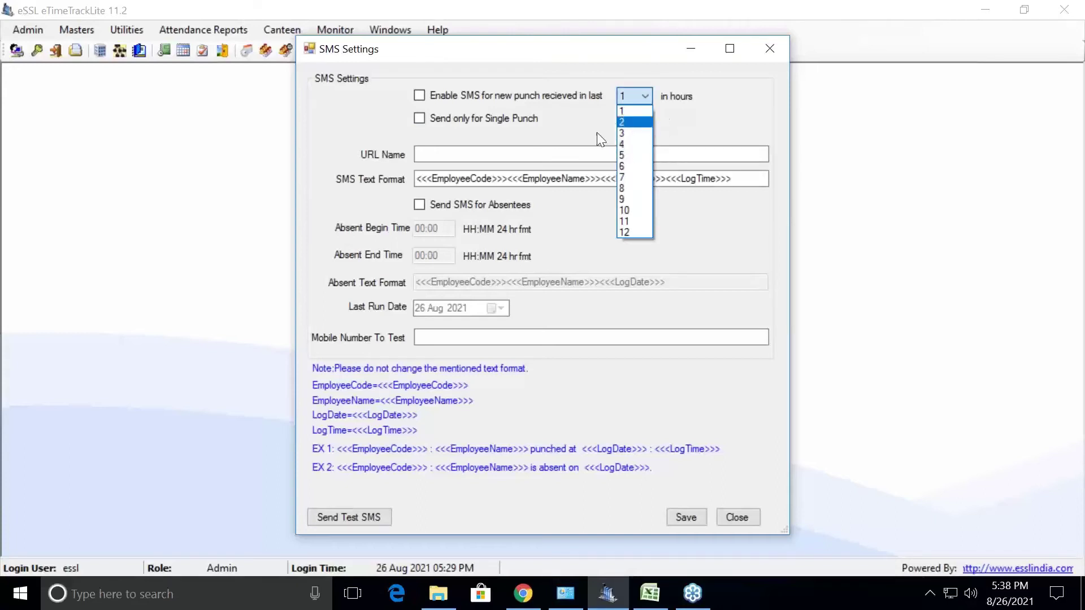
Keep the punch window at 1 hour and add 'has' after the employee code in the SMS text
click(421, 97)
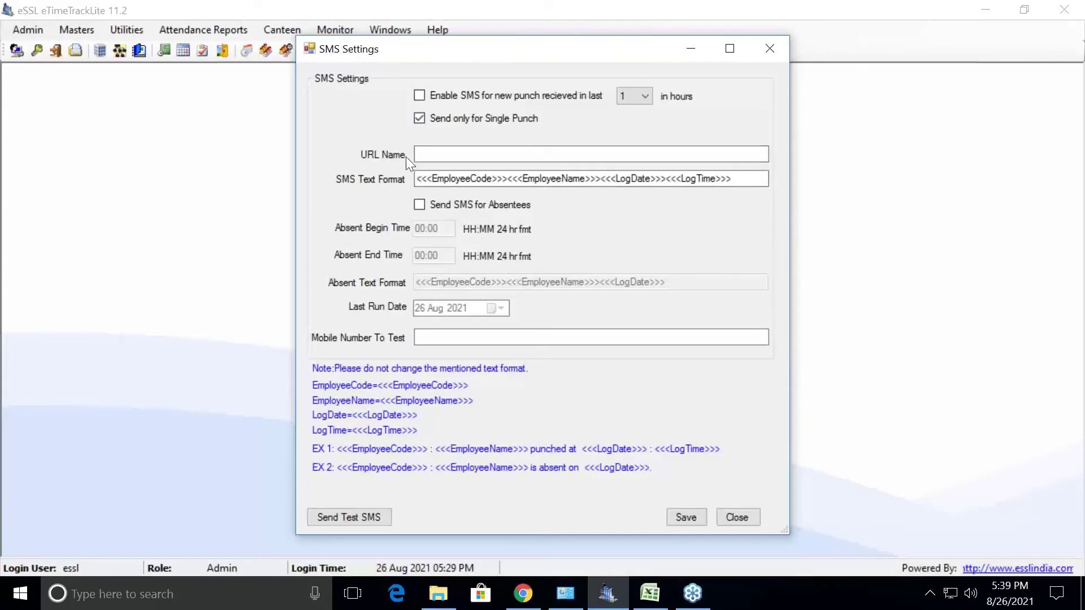
click(457, 150)
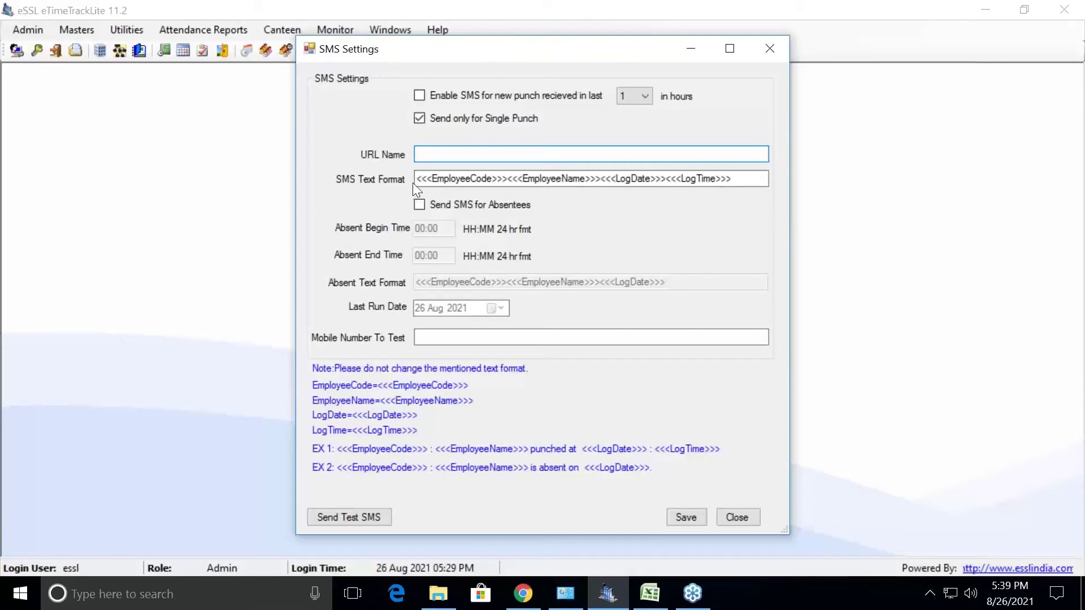
click(516, 178)
text(has)
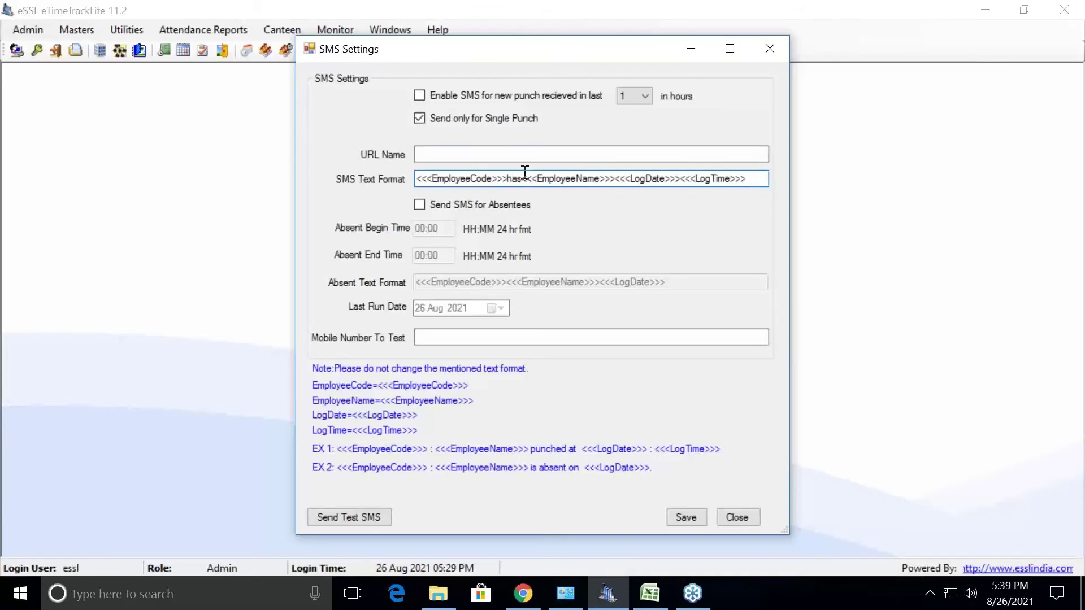
Add 'Punched At' after the employee name placeholder, fixing a typo, and enable absentee SMS
click(615, 178)
text(pUCHED)
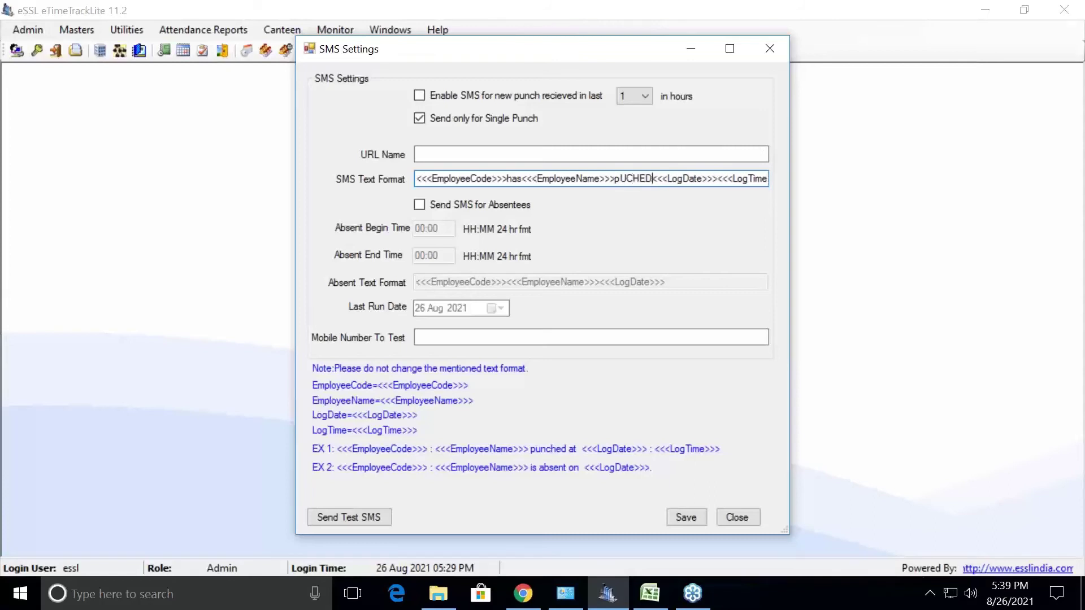
key(BackSpace)
key(BackSpace)
key(BackSpace)
key(BackSpace)
key(BackSpace)
key(BackSpace)
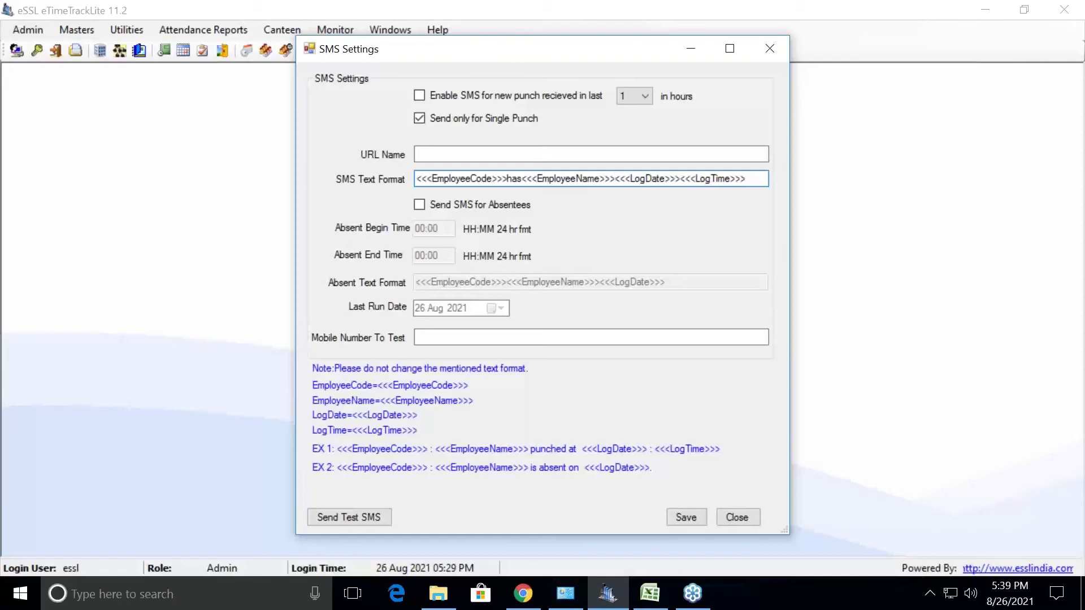
text(Punched)
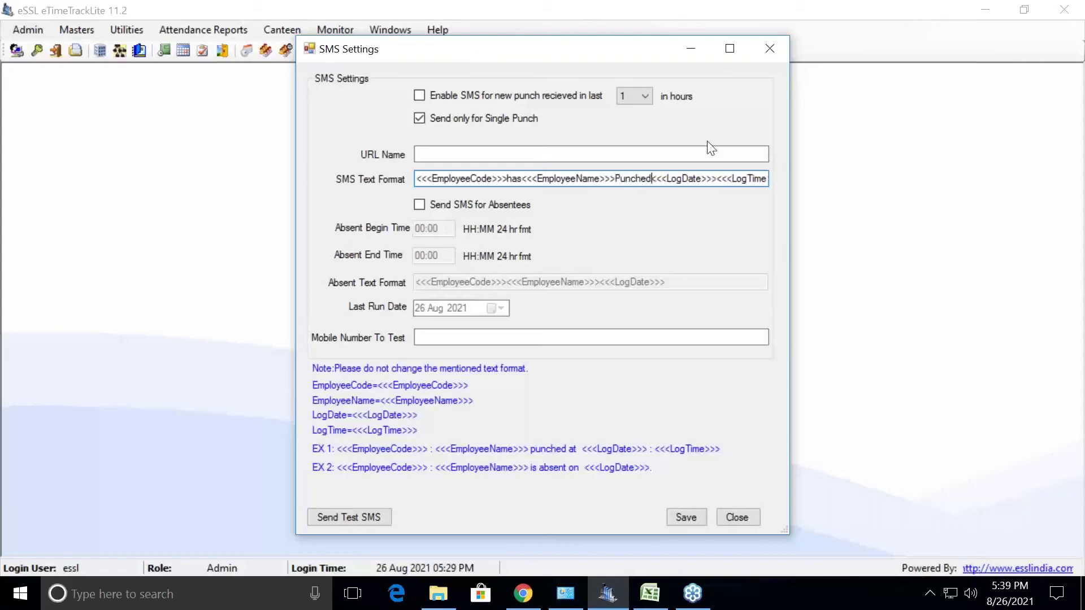
text( At)
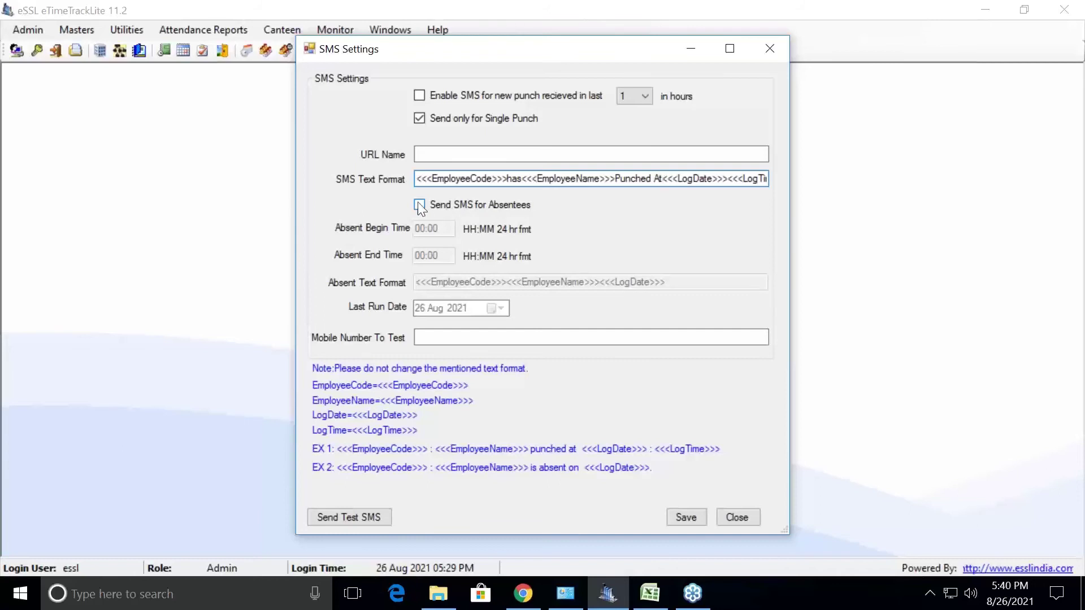
click(419, 206)
Leave absent begin and end times at 00:00 and check the absent message format and last run date
click(440, 228)
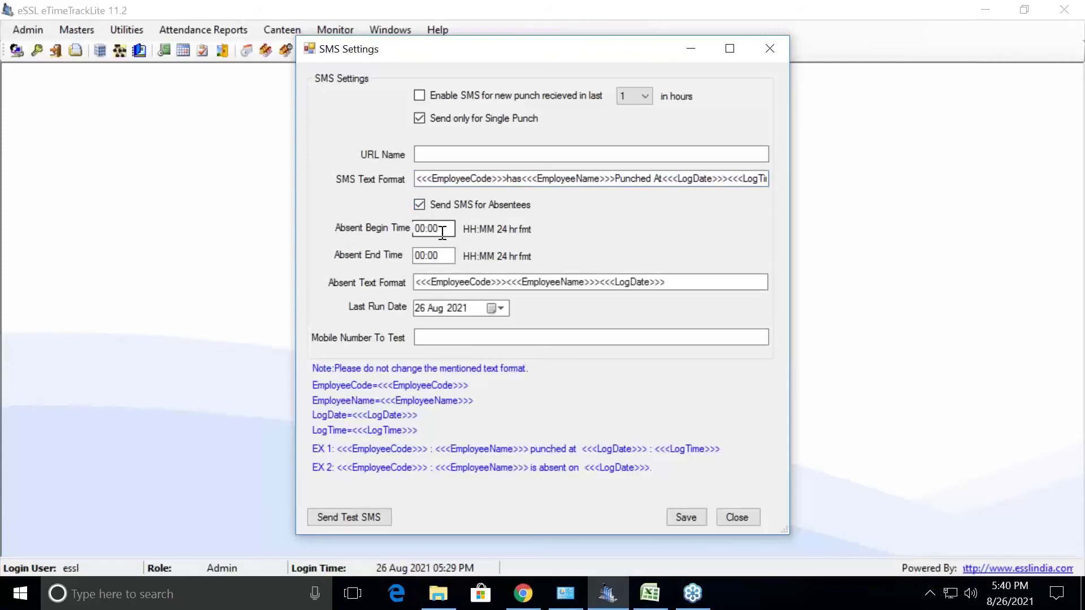
click(444, 253)
click(442, 225)
click(433, 256)
click(445, 228)
click(445, 254)
click(506, 281)
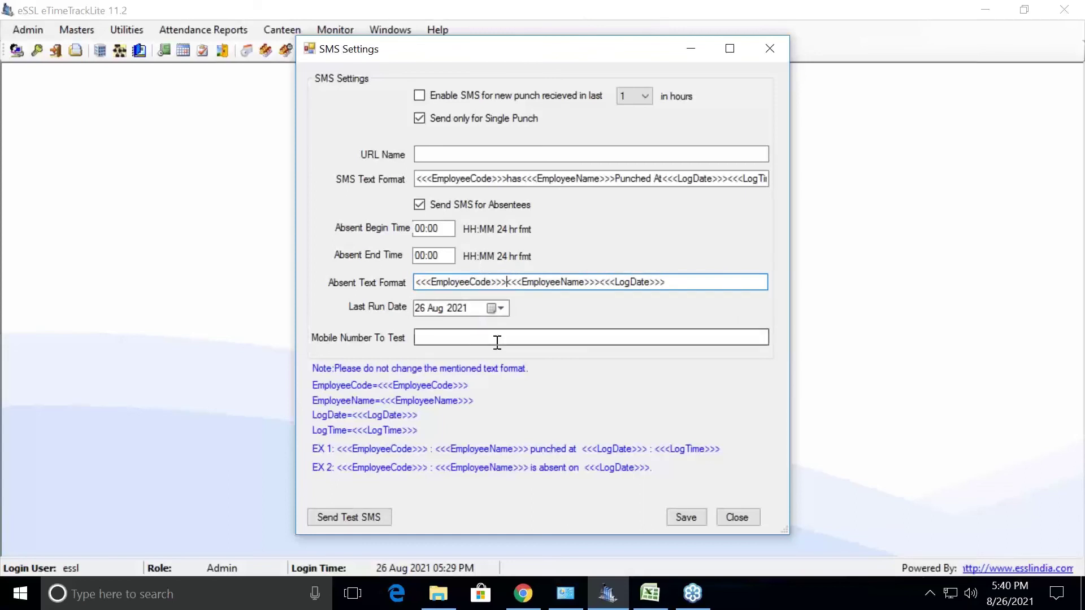
click(499, 308)
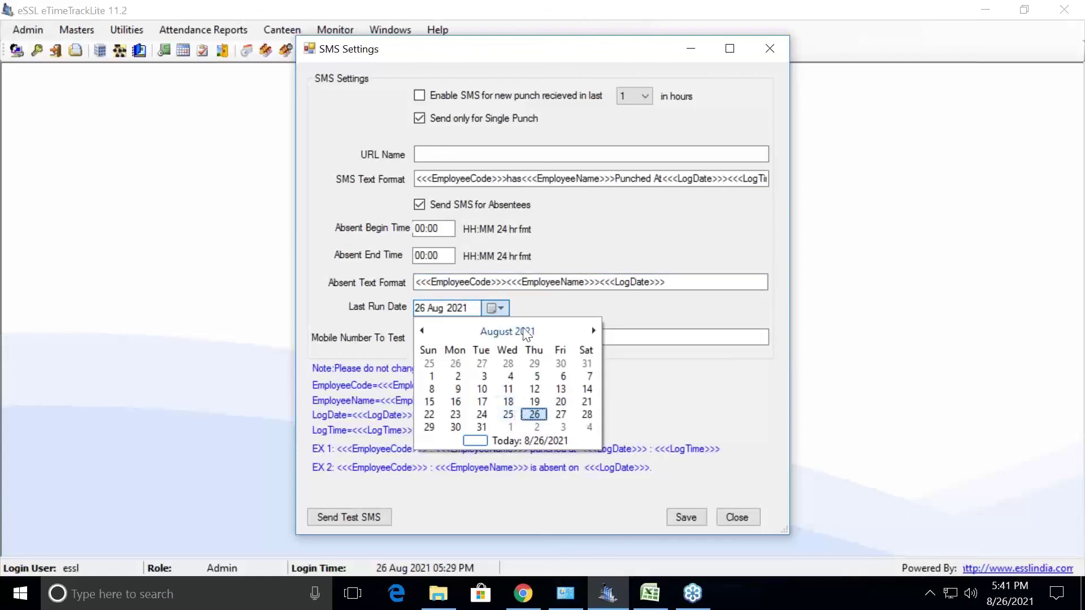
Keep last run date 26 Aug 2021, save the SMS settings and close the dialog
click(563, 311)
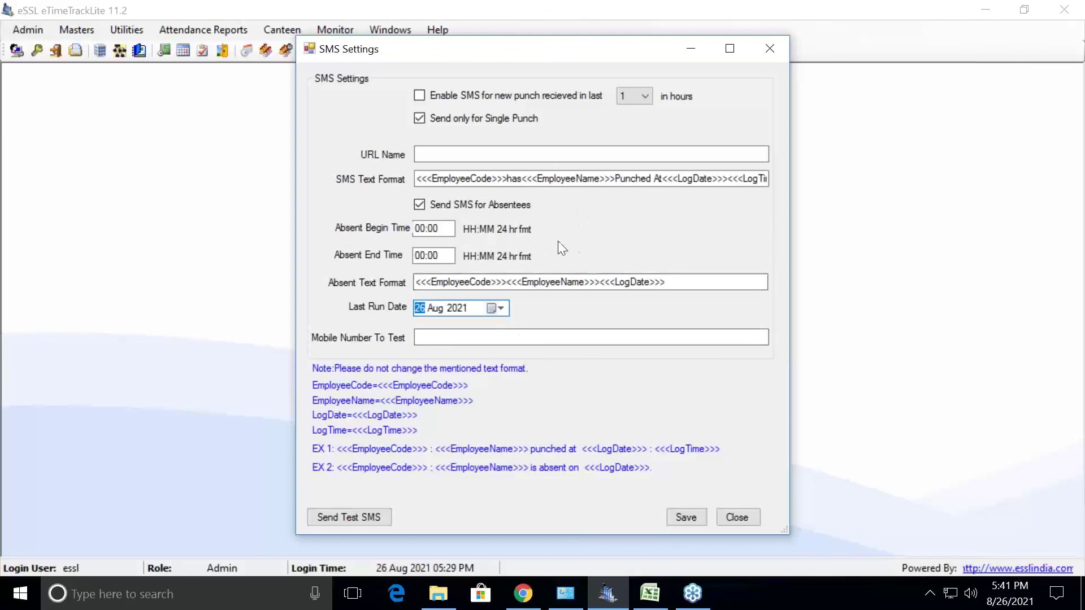
click(681, 515)
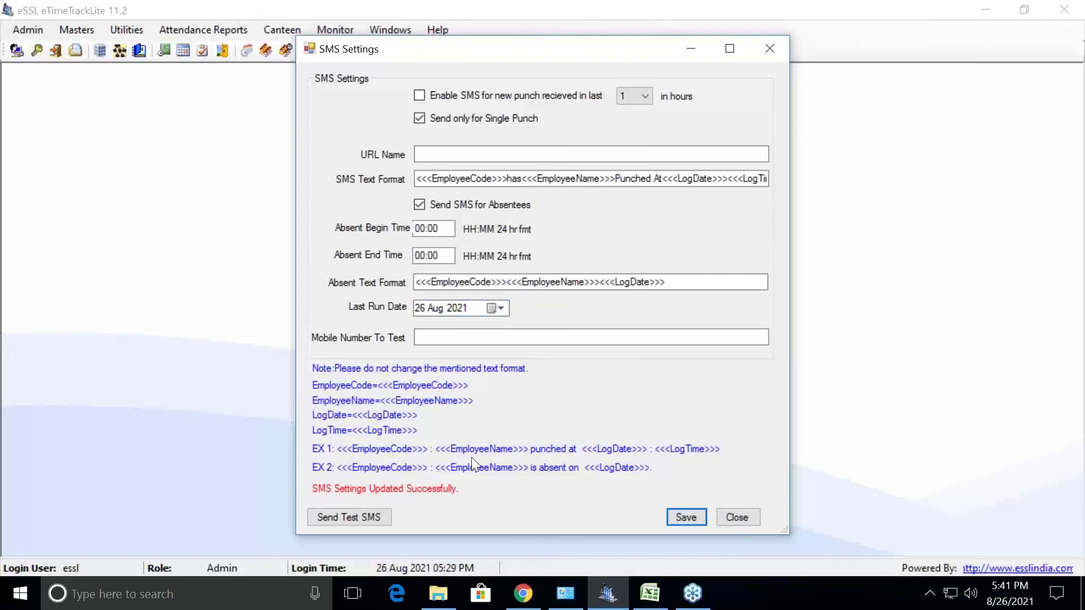
click(737, 517)
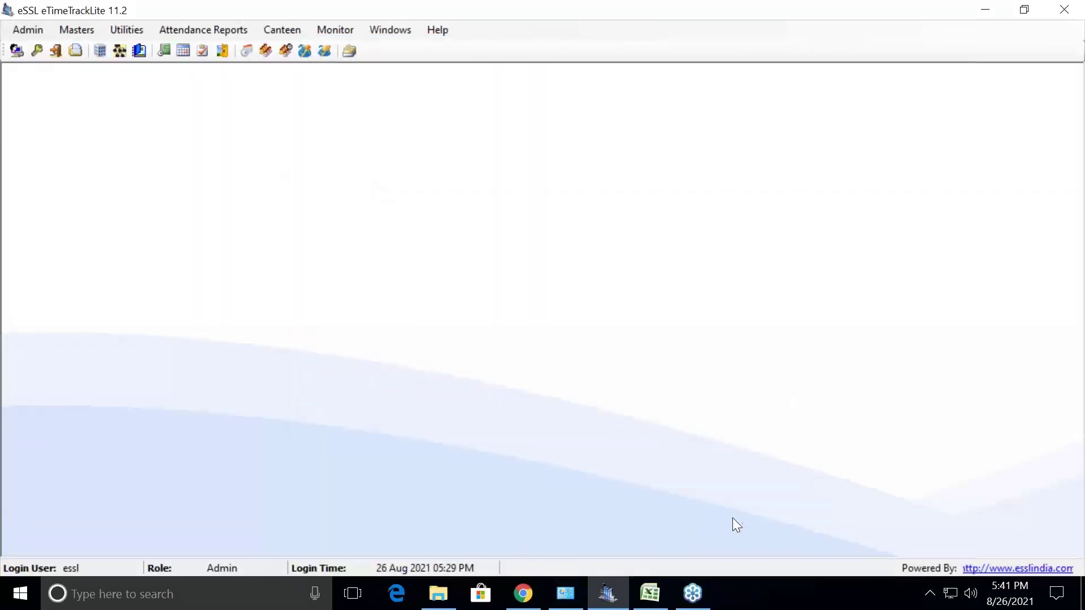